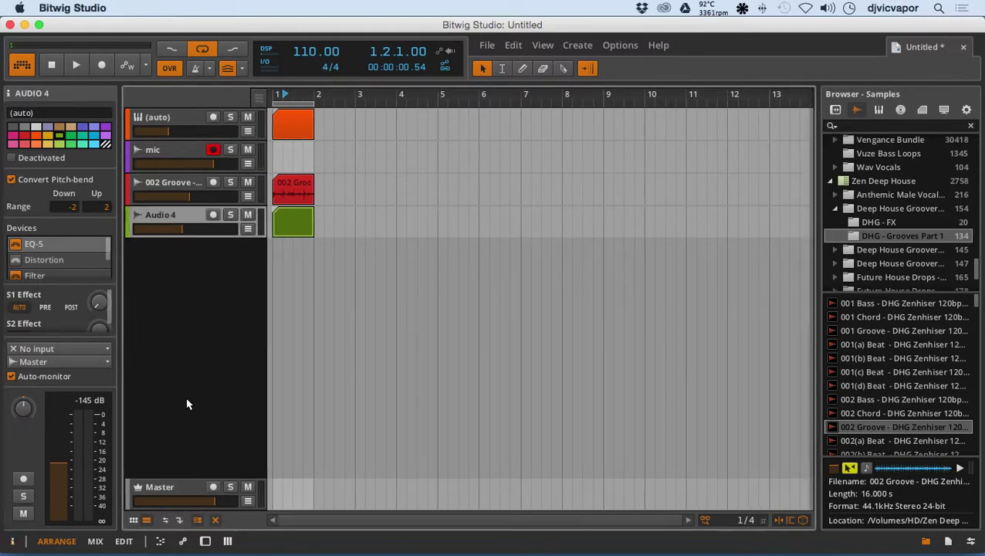
Step: Toggle the Inspector panel with I three times, ending with it hidden
key(i)
key(i)
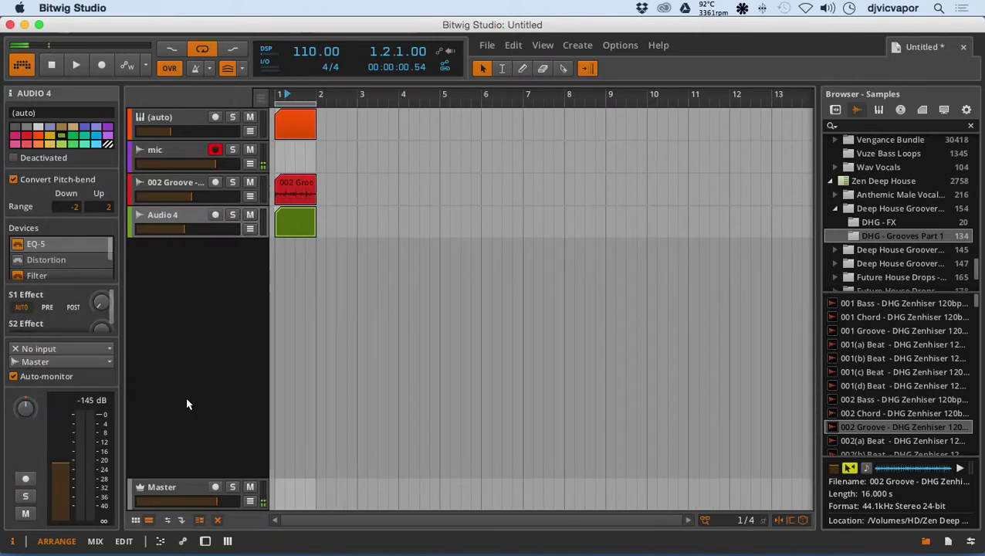
key(i)
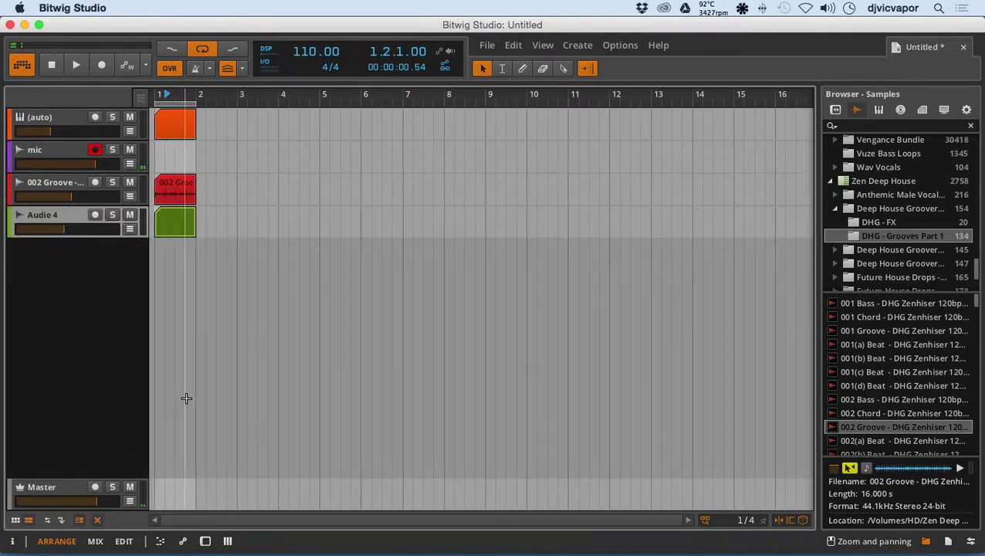
key(i)
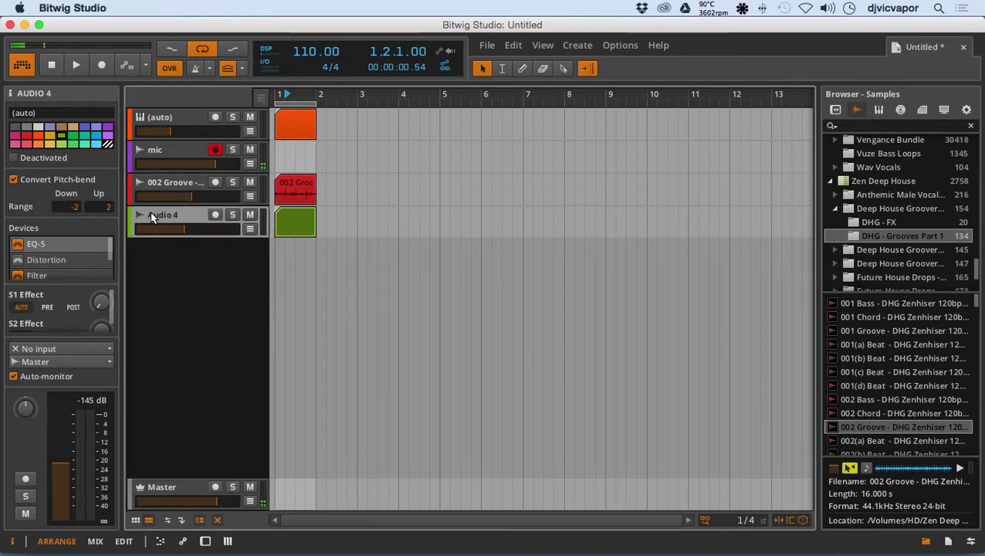
Step: Inspect the 002 Groove, mic, (auto) and Audio 4 tracks in turn, ending on Audio 4
click(154, 185)
click(154, 150)
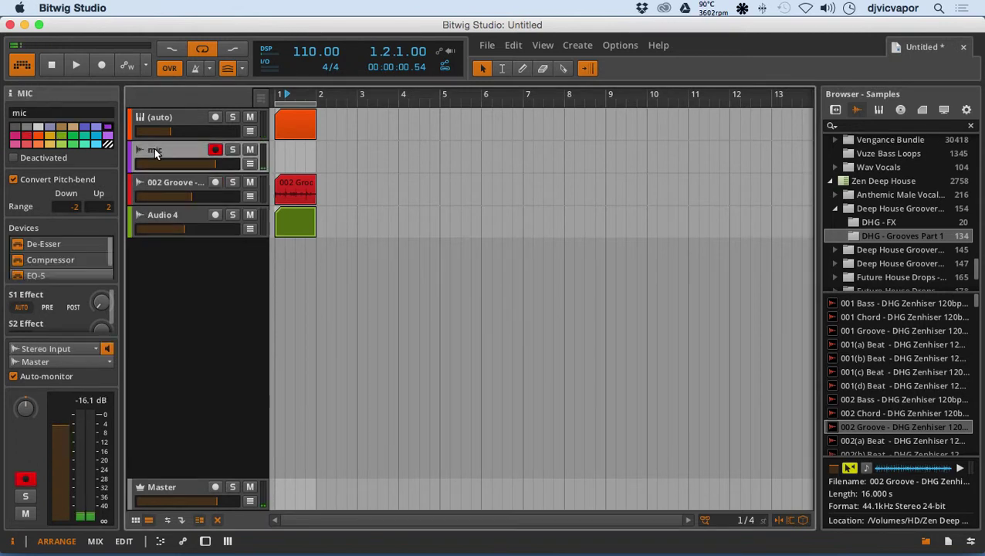
click(156, 117)
click(159, 215)
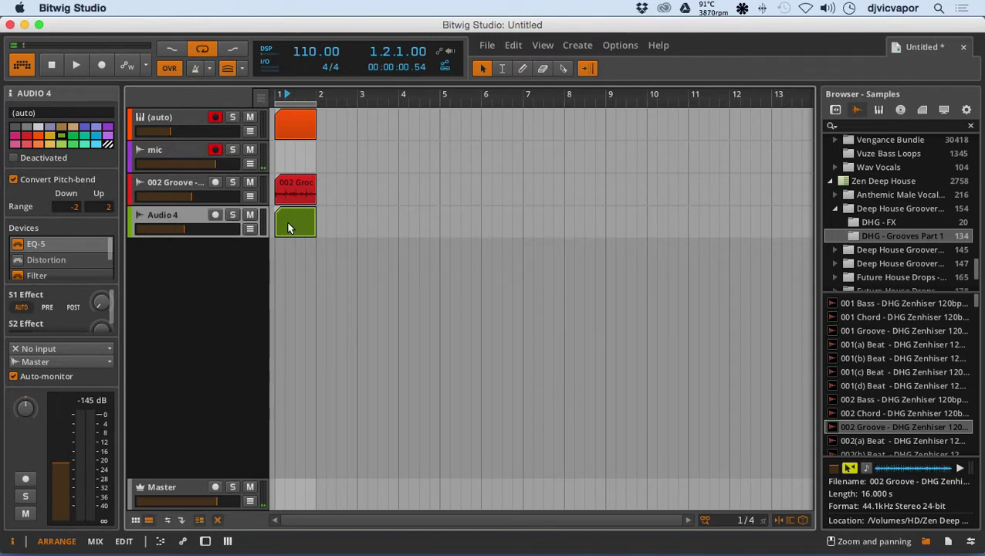
Step: Reset the fourth track's name to (auto) and drag EQ-2 from Devices and Presets toward it
click(40, 112)
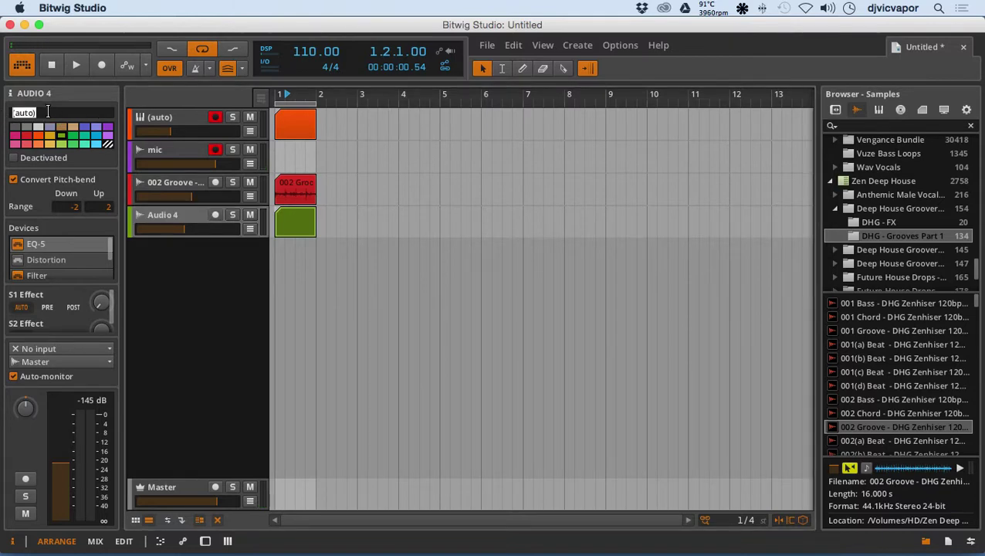
key(Escape)
click(835, 108)
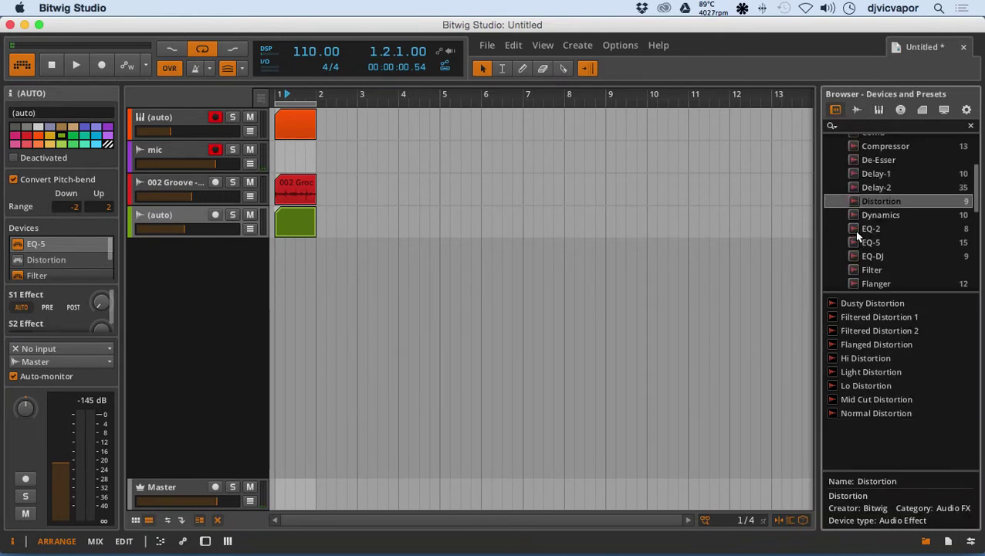
drag(853, 228, 393, 323)
drag(364, 248, 194, 221)
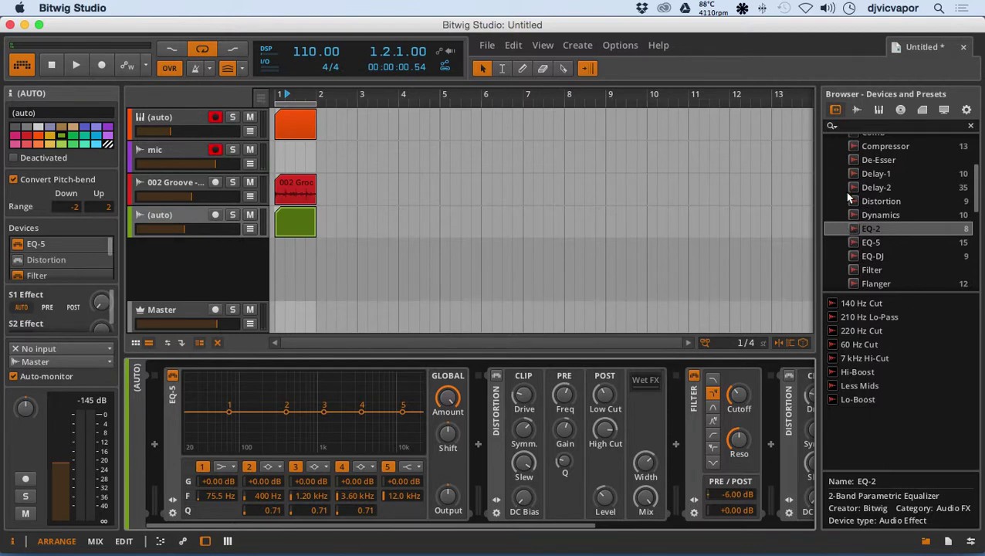
Step: Expand the Instruments folder and add E-Snare at the head of the fourth track's chain
scroll(842, 155, up, 5)
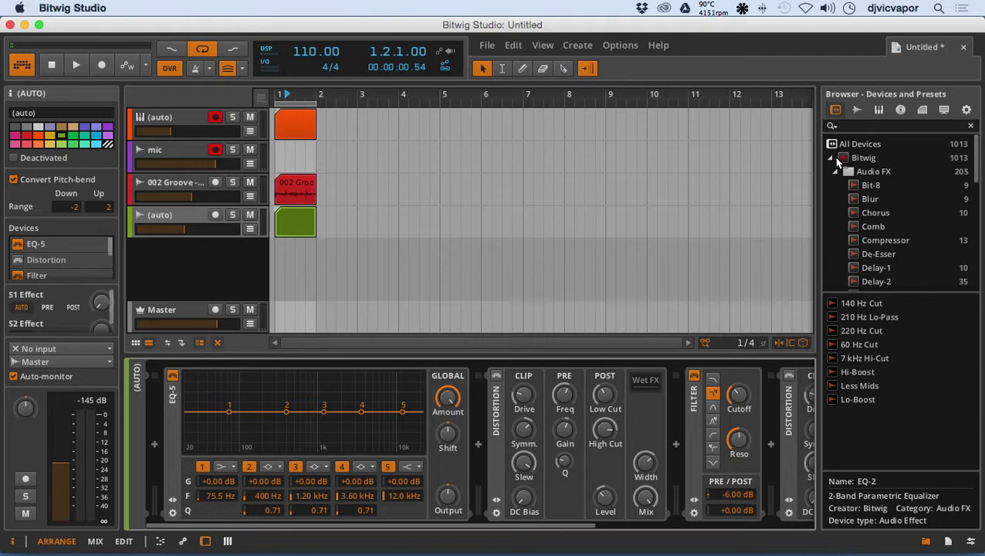
click(837, 172)
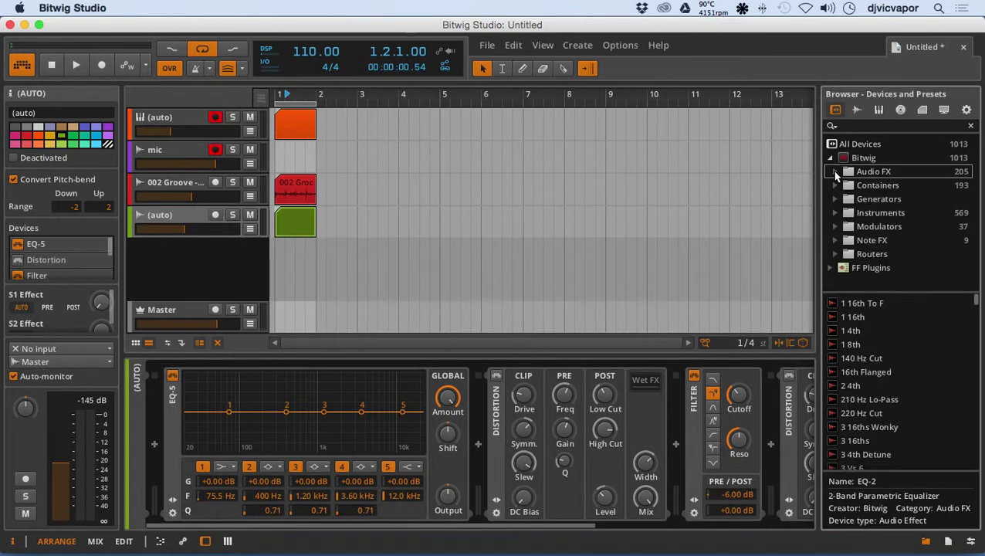
click(835, 212)
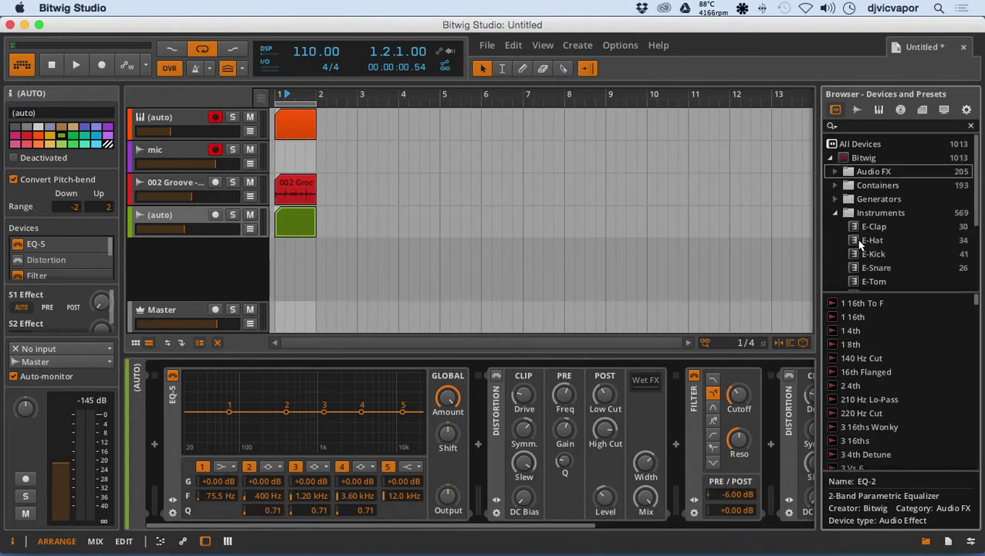
drag(855, 268, 497, 259)
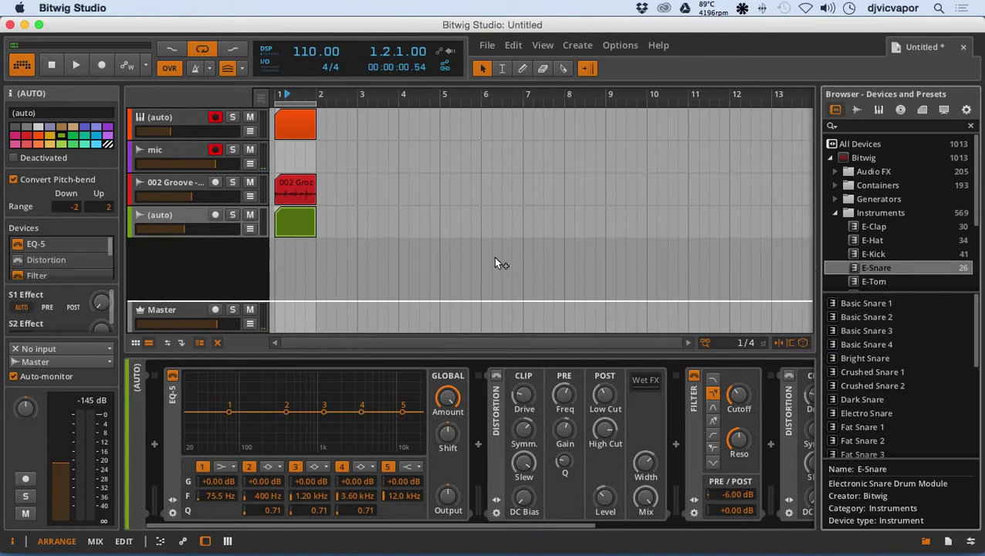
drag(334, 263, 335, 218)
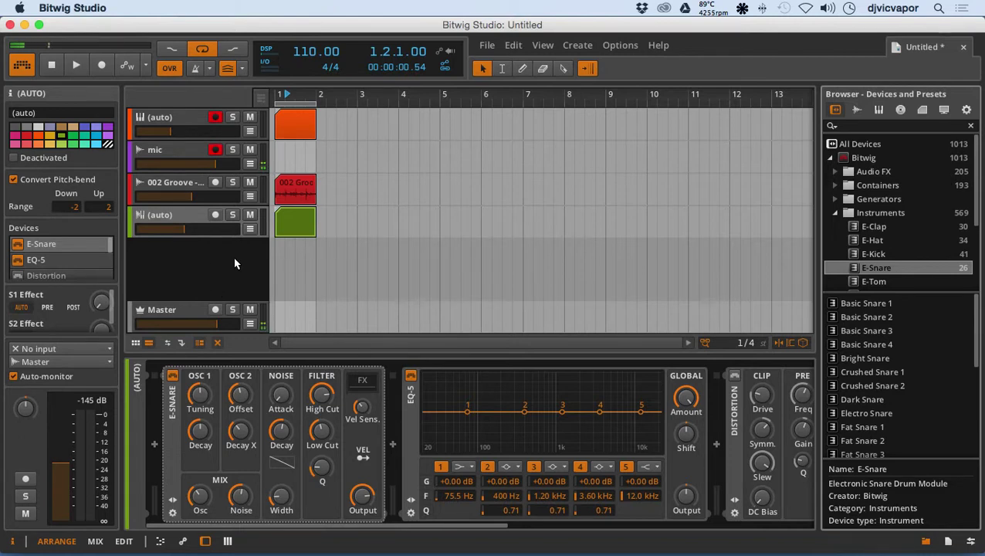
Step: Collapse the Instruments folder and leave the fourth track's name unchanged
click(147, 221)
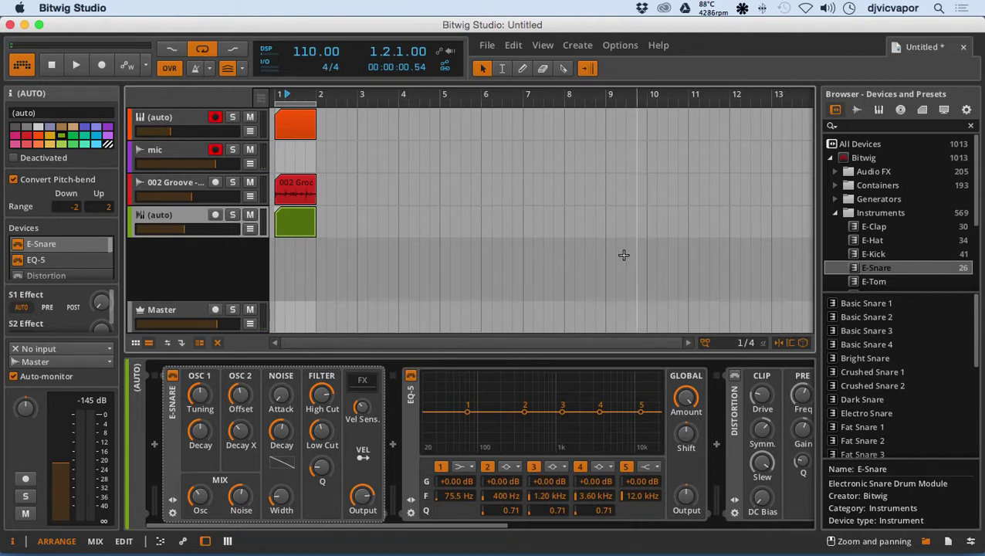
click(833, 213)
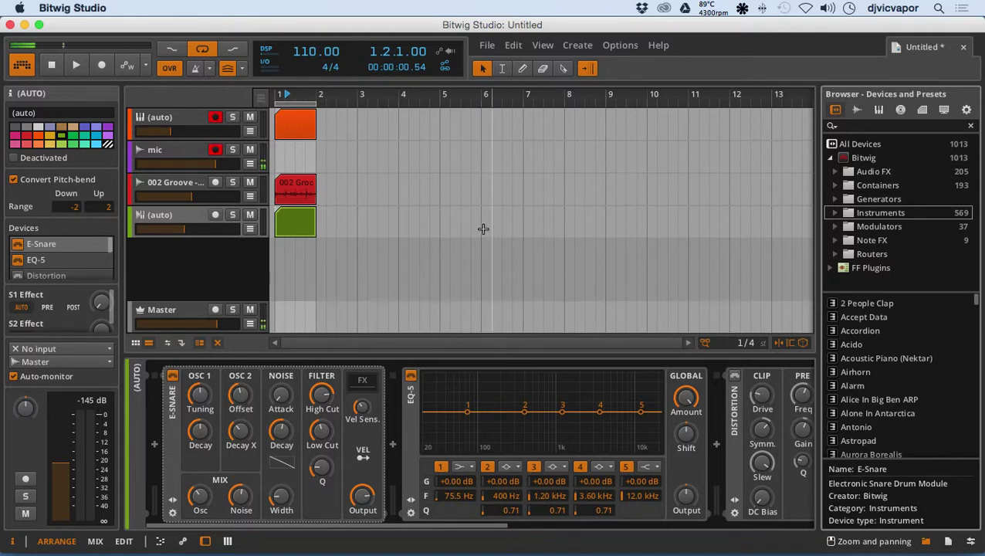
click(70, 113)
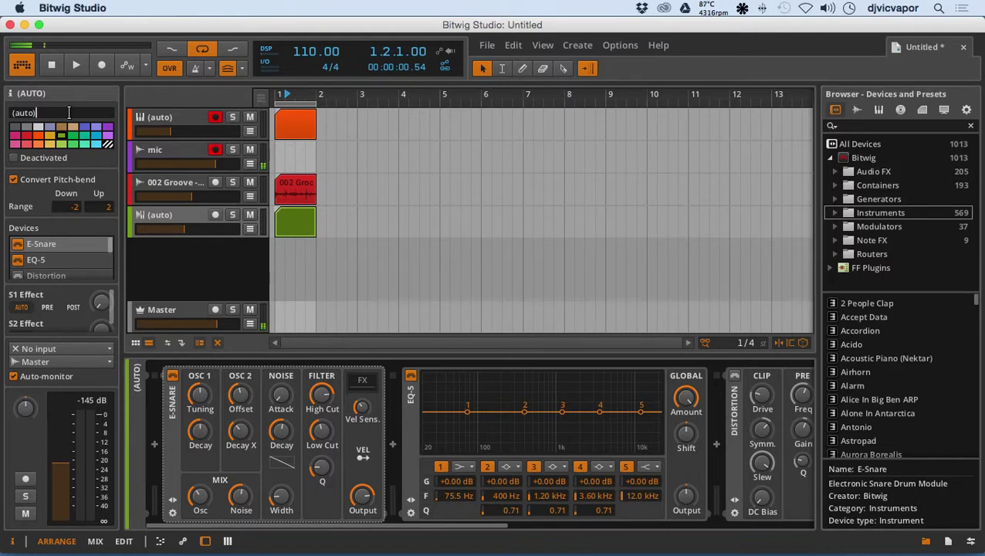
click(152, 216)
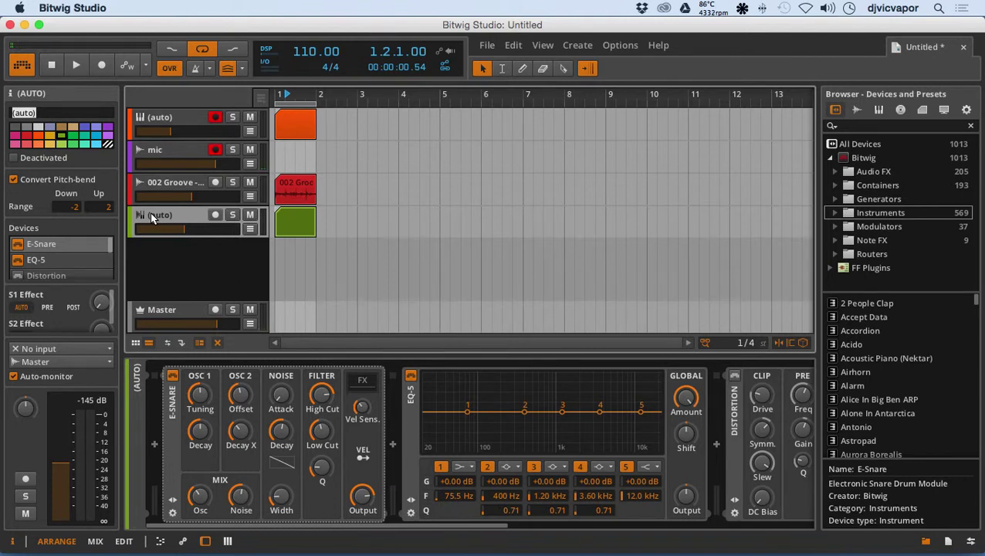
Step: Cycle the bottom panel to the mixer, then switch to the Mix layout and back to Arrange
key(e)
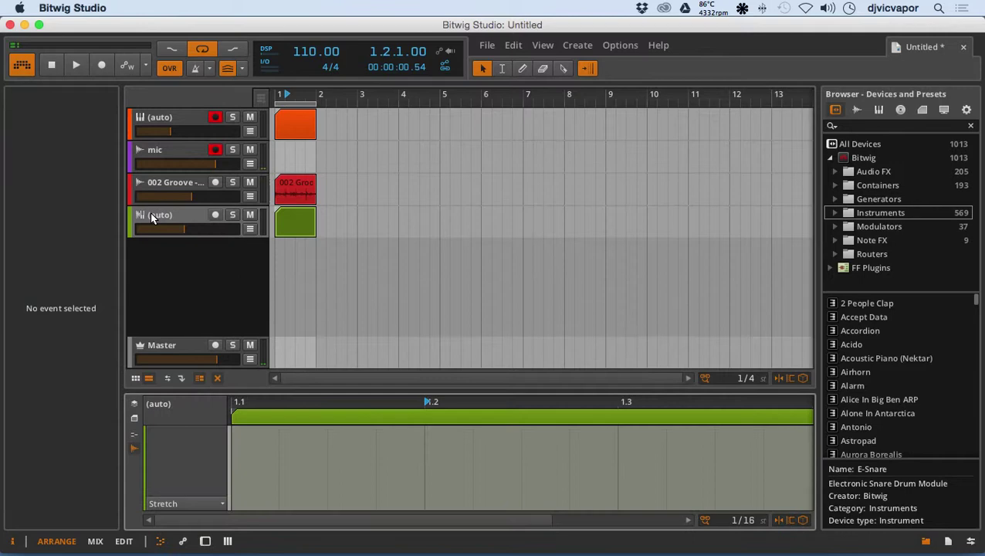
key(m)
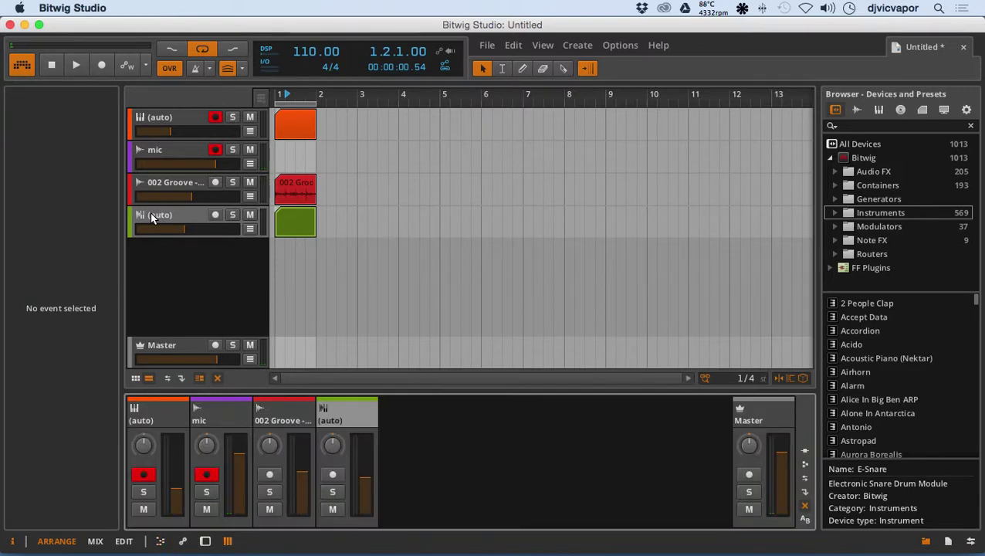
key(alt+2)
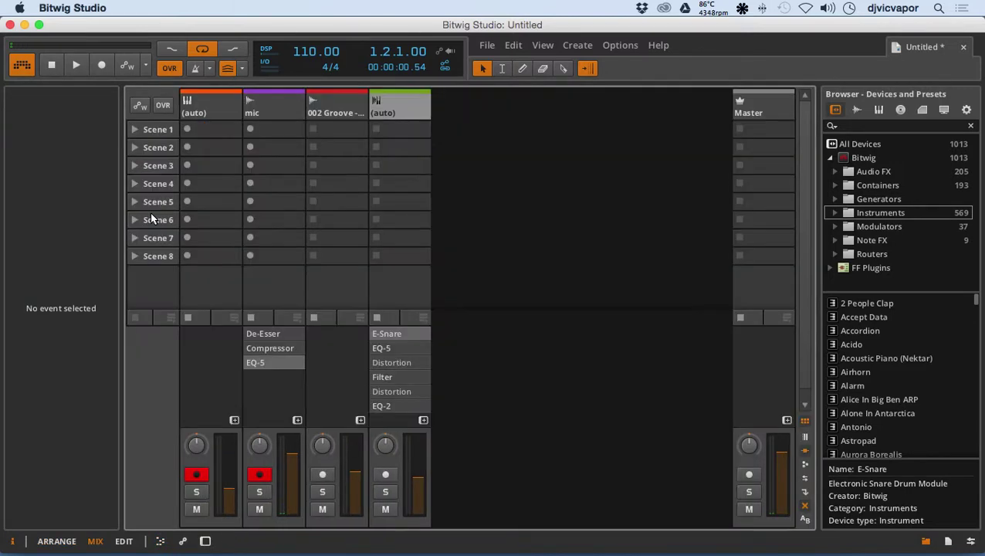
key(alt+1)
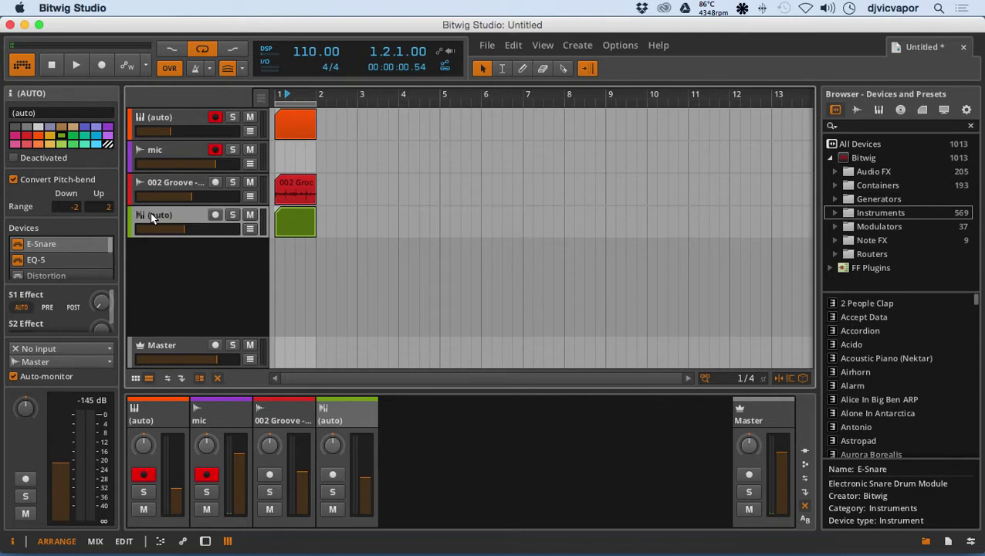
Step: Recolour the fourth track blue, then yellow, and select its name field
click(83, 128)
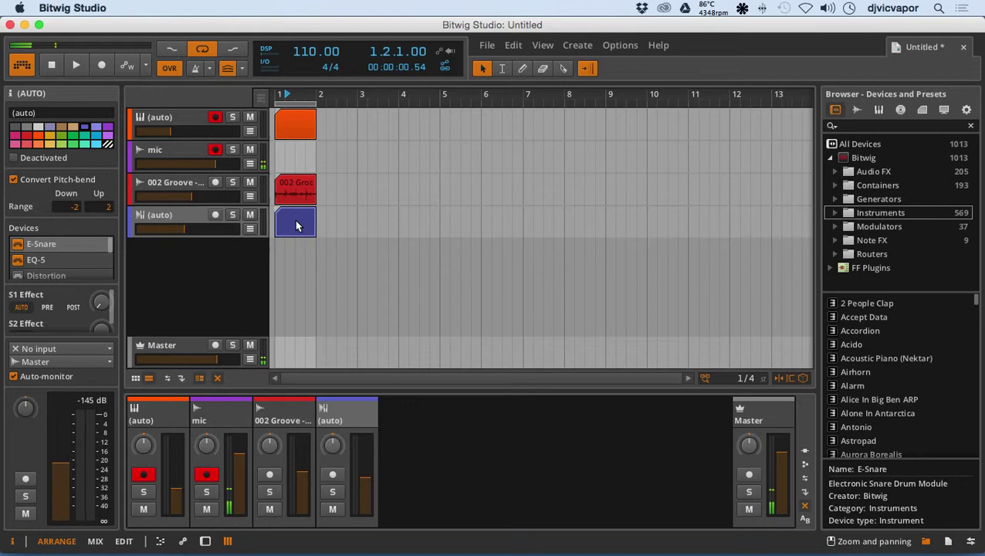
click(53, 136)
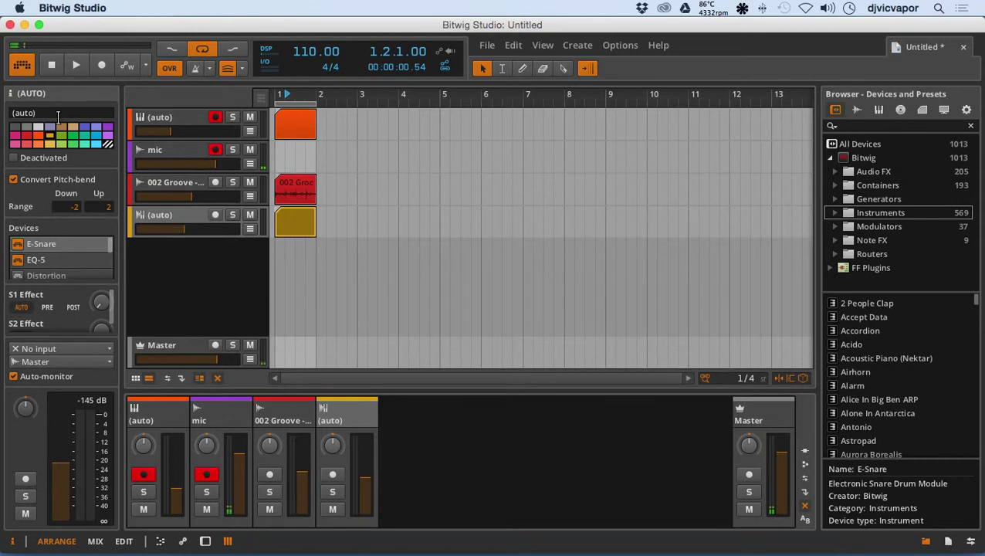
click(51, 114)
Step: Rename the fourth track 'hhhh' and recolour it green, then orange
text(hhhh)
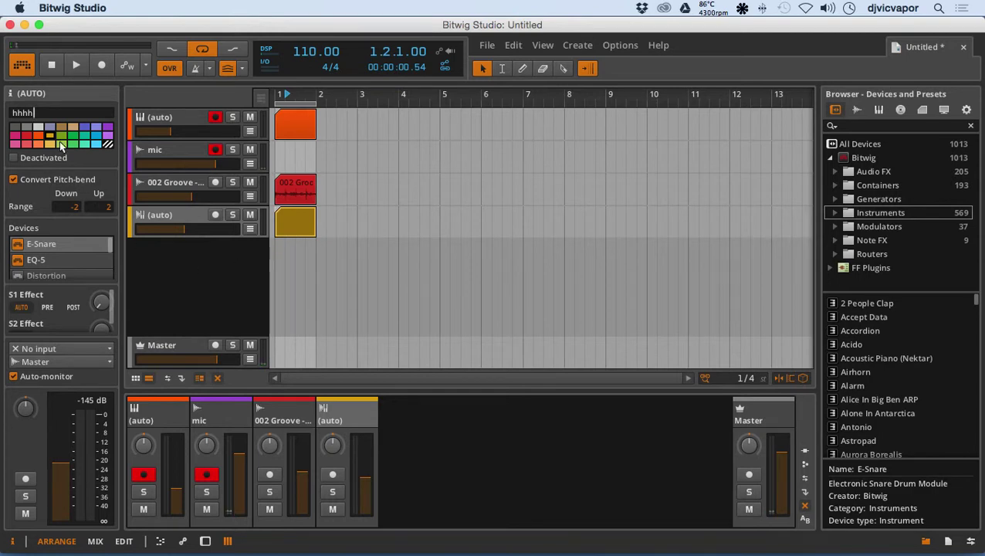
drag(46, 114, 4, 122)
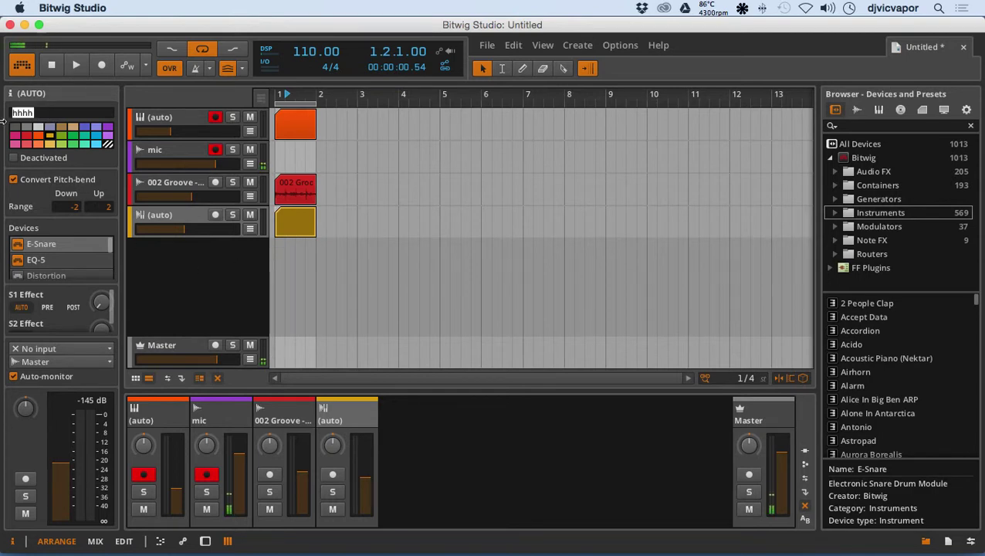
click(61, 136)
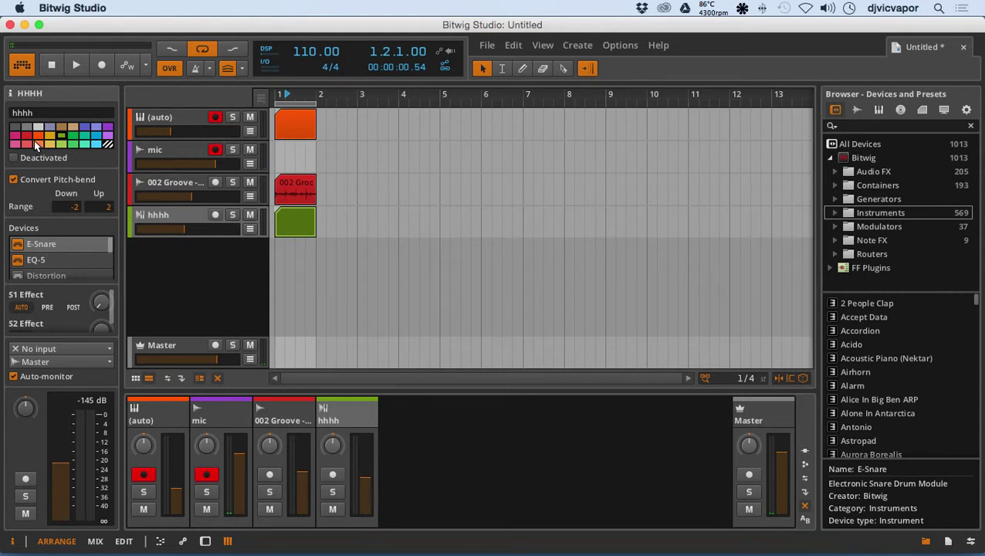
click(36, 144)
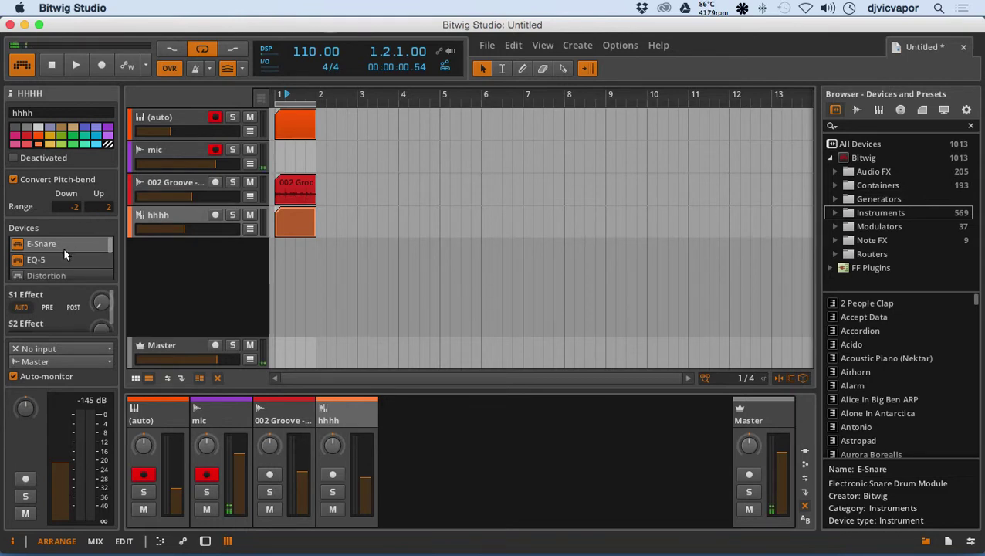
scroll(64, 249, down, 4)
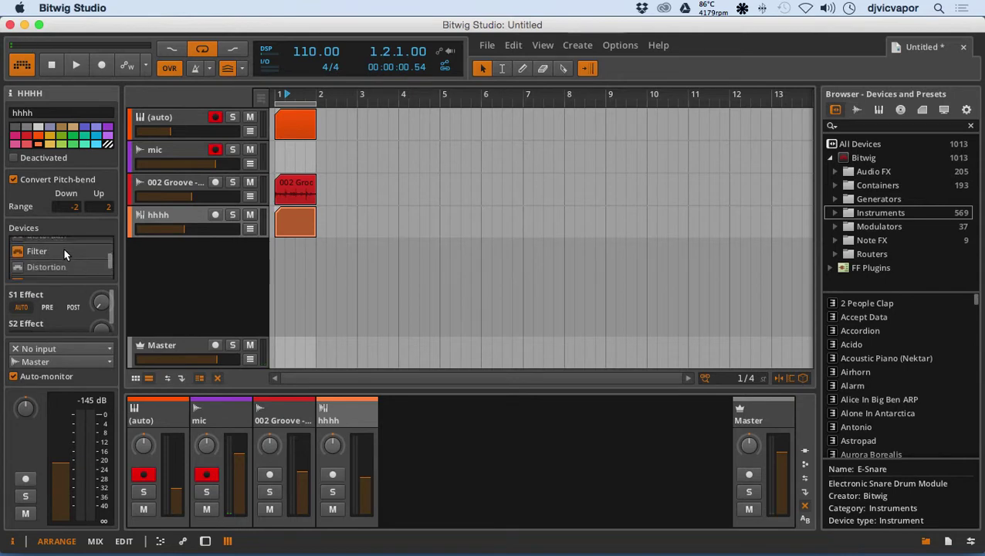
scroll(64, 251, down, 3)
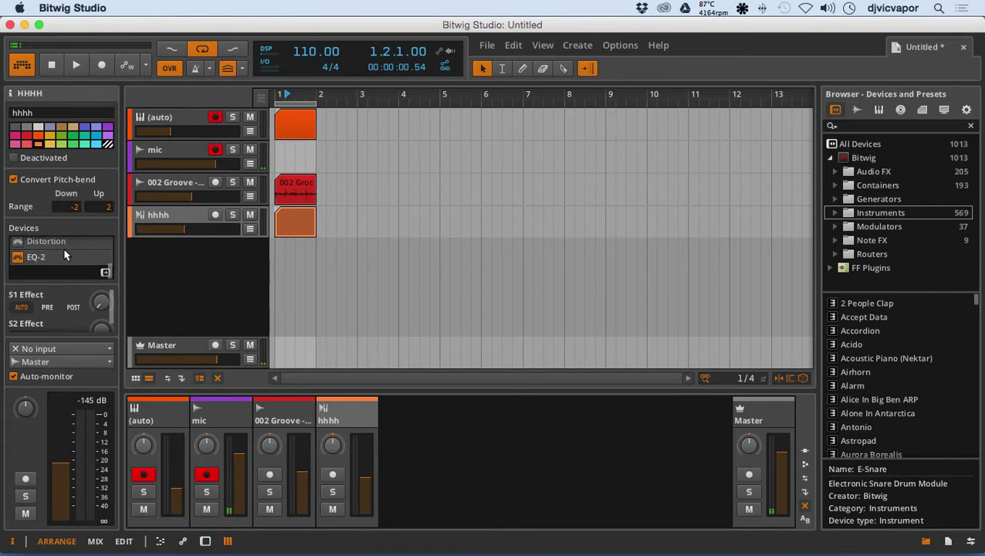
click(105, 274)
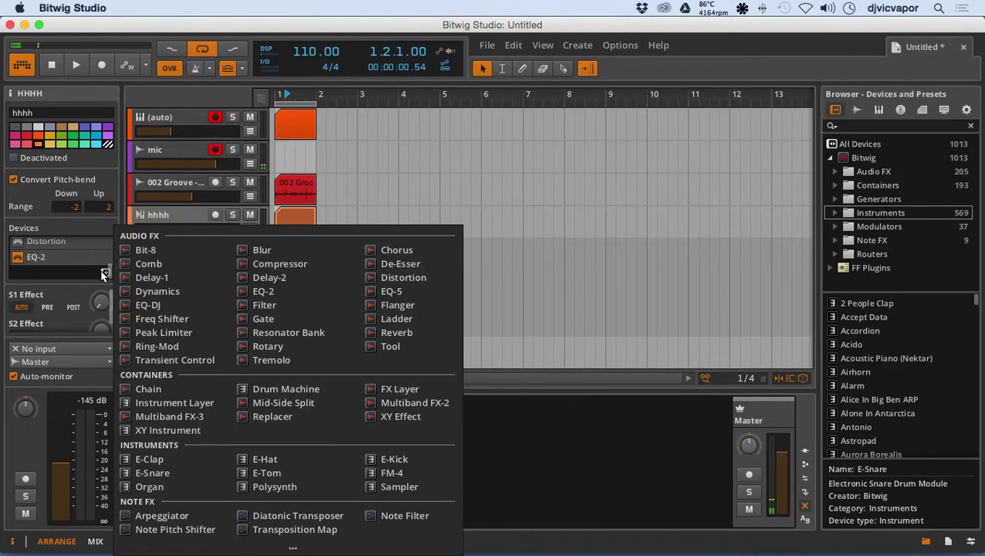
key(Escape)
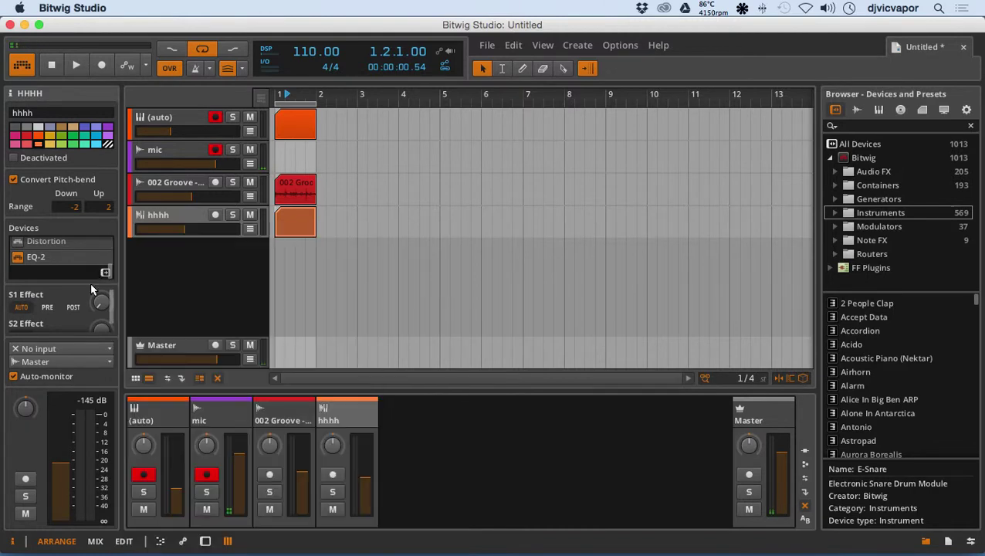
scroll(72, 301, down, 1)
scroll(71, 303, up, 1)
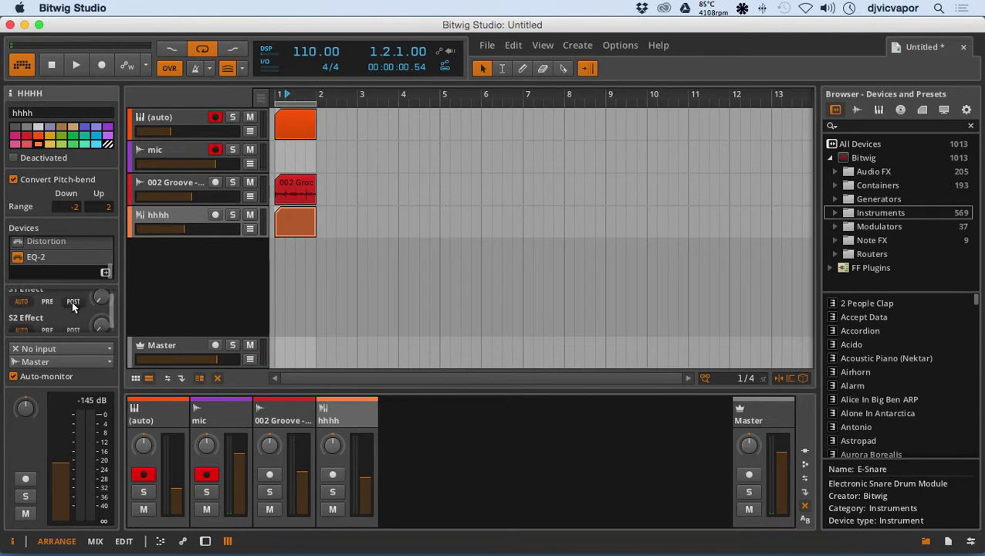
scroll(72, 307, down, 1)
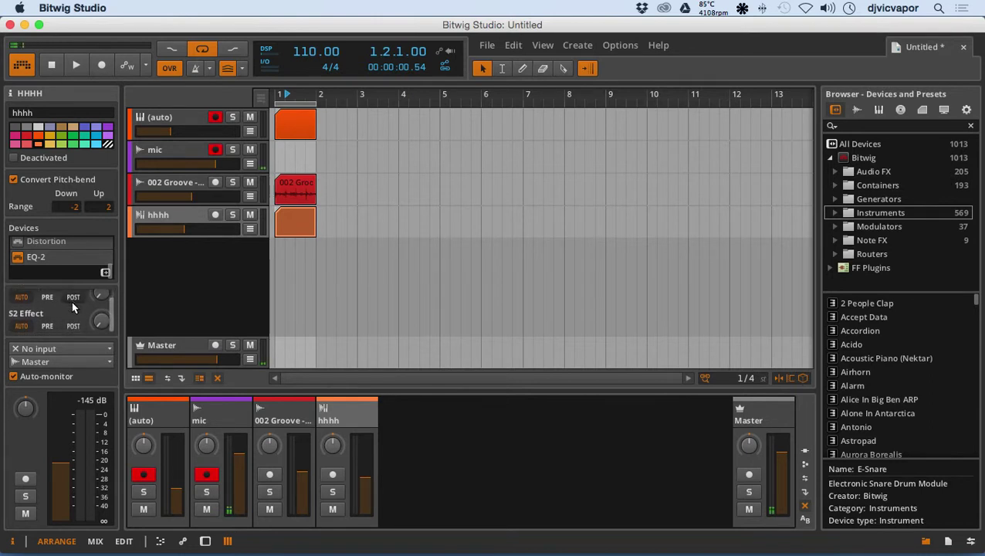
scroll(71, 305, up, 1)
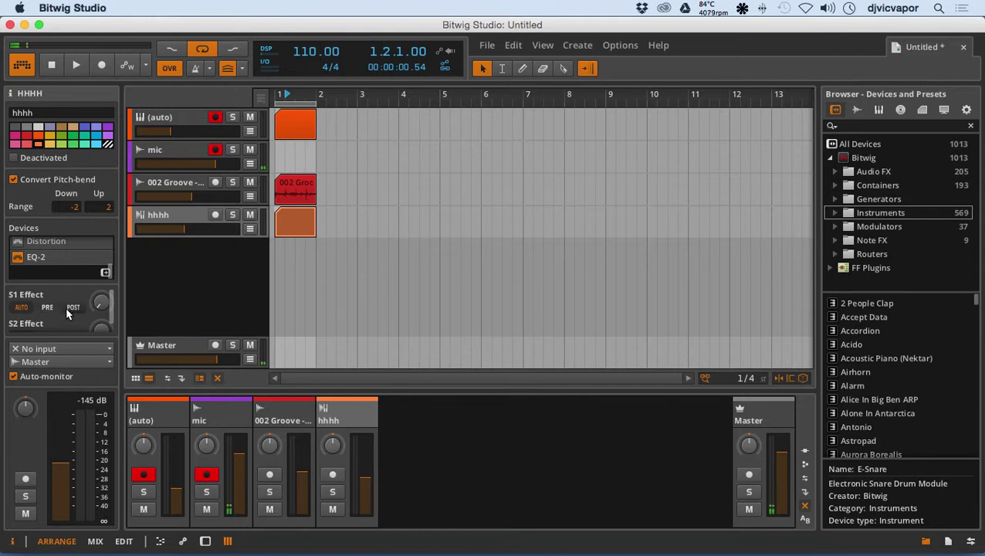
scroll(69, 307, down, 1)
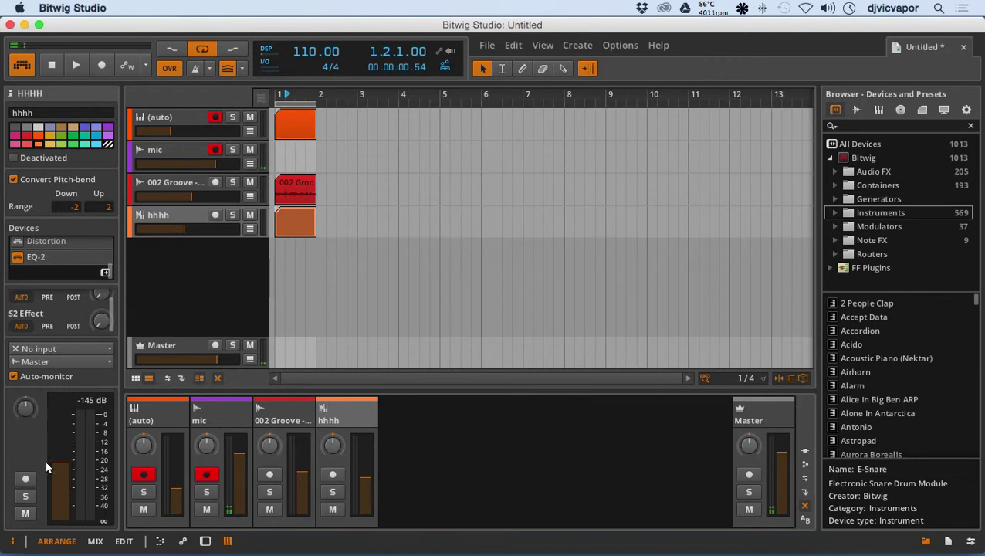
Step: Lower the hhhh track's volume fader to -14.5 dB
drag(63, 471, 62, 483)
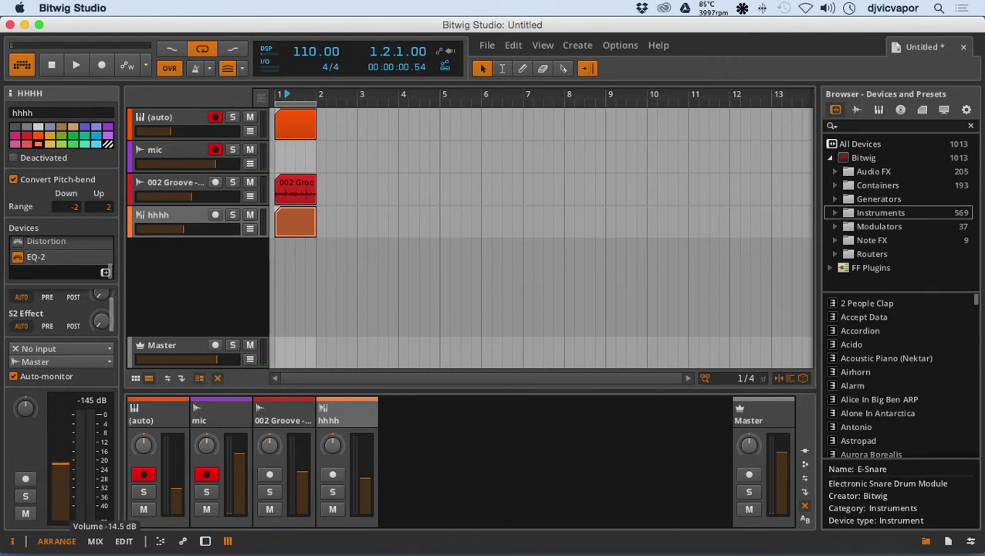
drag(66, 471, 66, 471)
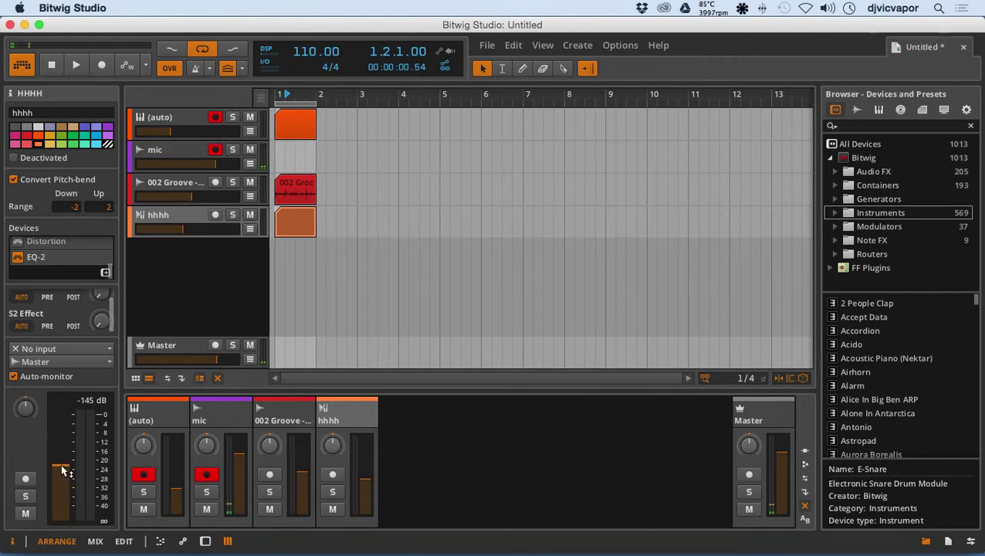